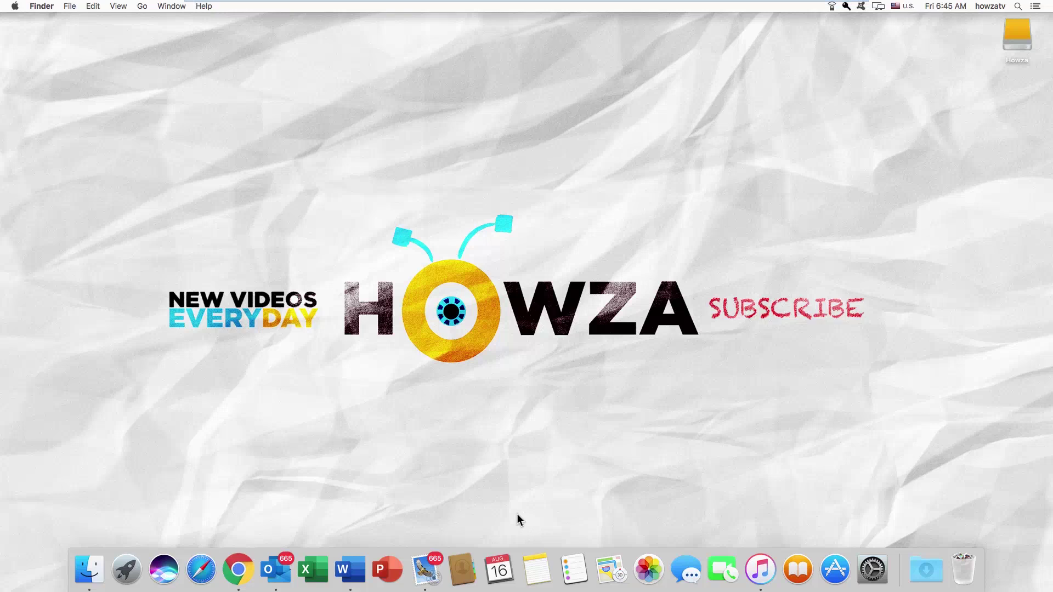
- Launch Microsoft Word from the Dock to show its template gallery
left_click(350, 565)
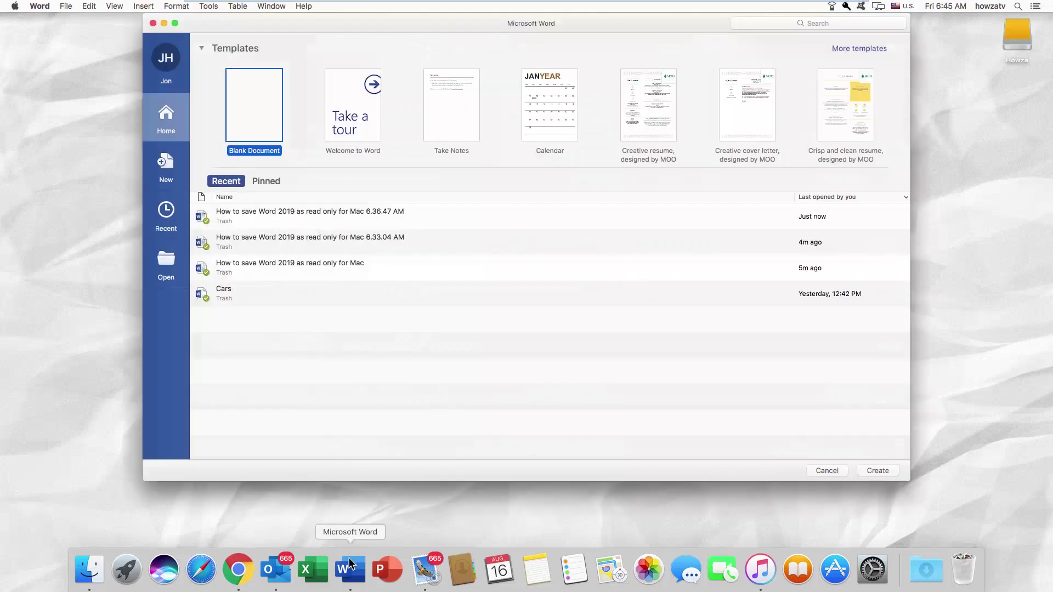
- Create a blank document with the pasted tutorial title, set to Always Open Read-Only
double_click(251, 107)
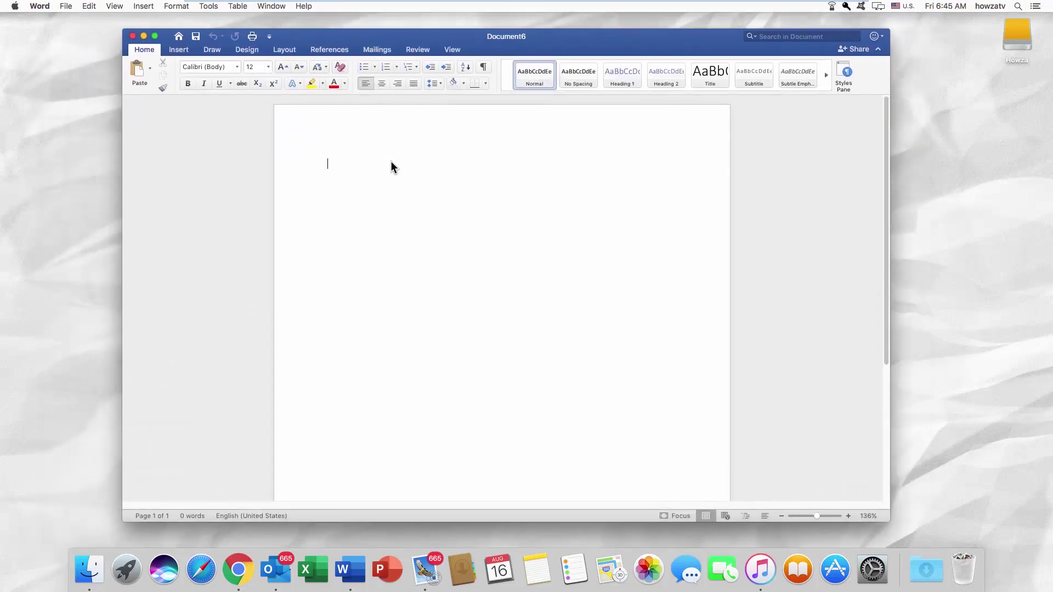
right_click(392, 167)
left_click(407, 189)
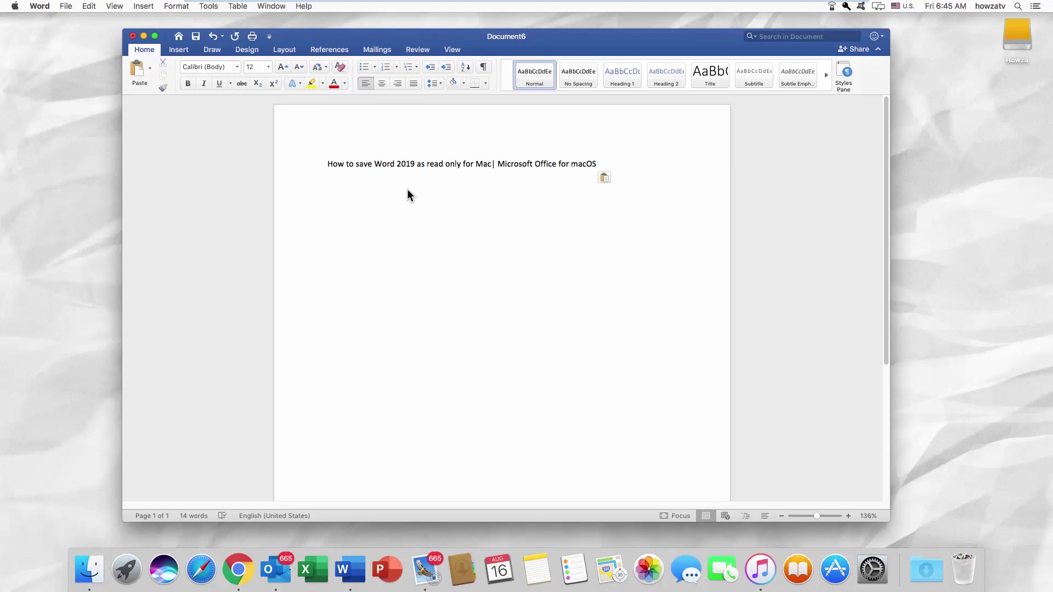
left_click(67, 7)
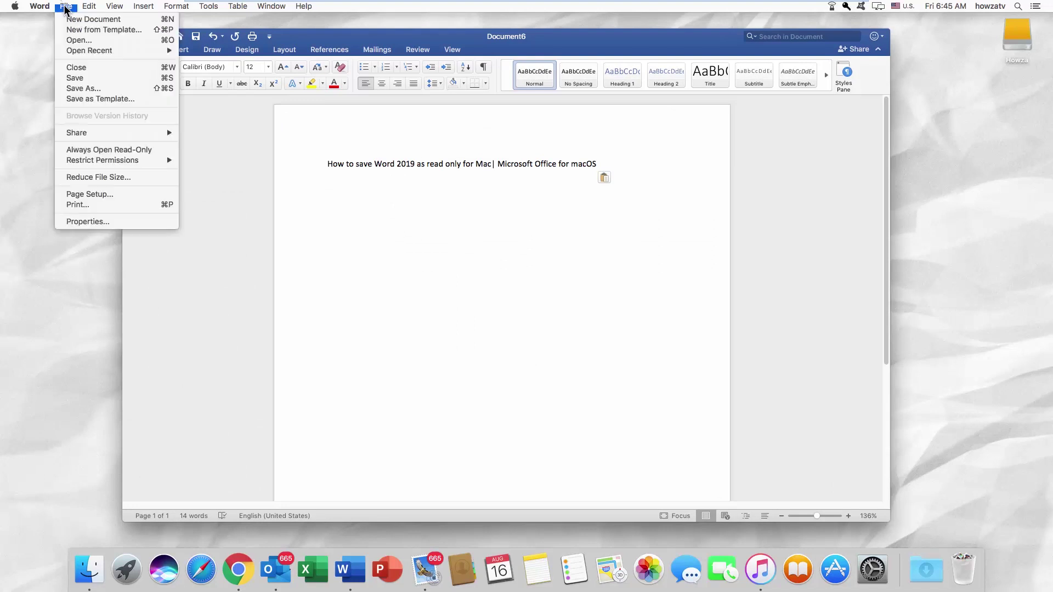
left_click(82, 149)
- Close the document, keeping the changes and saving it to the Desktop
left_click(132, 36)
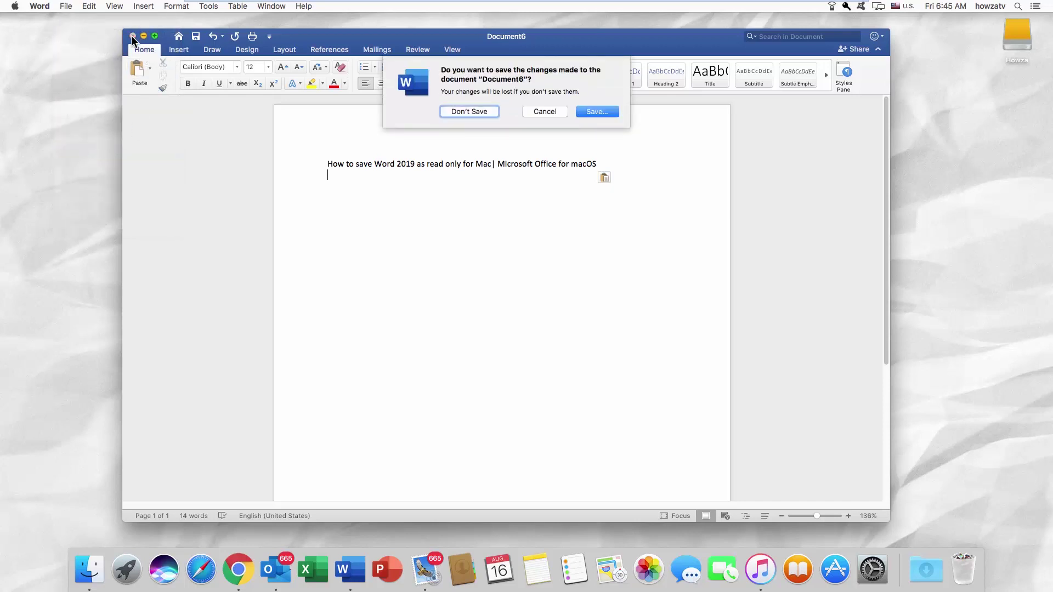
left_click(593, 109)
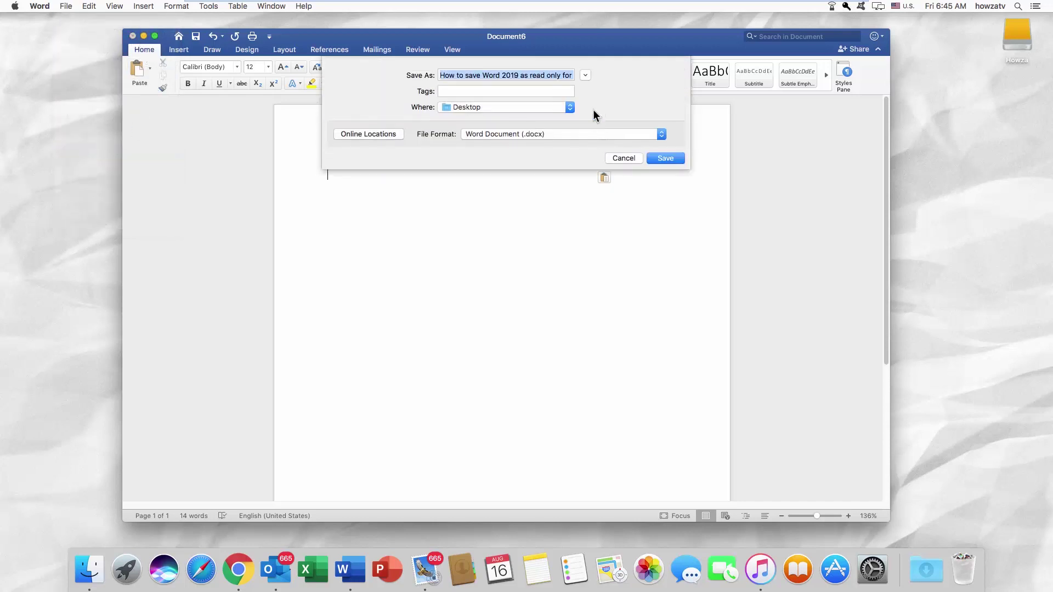
left_click(659, 160)
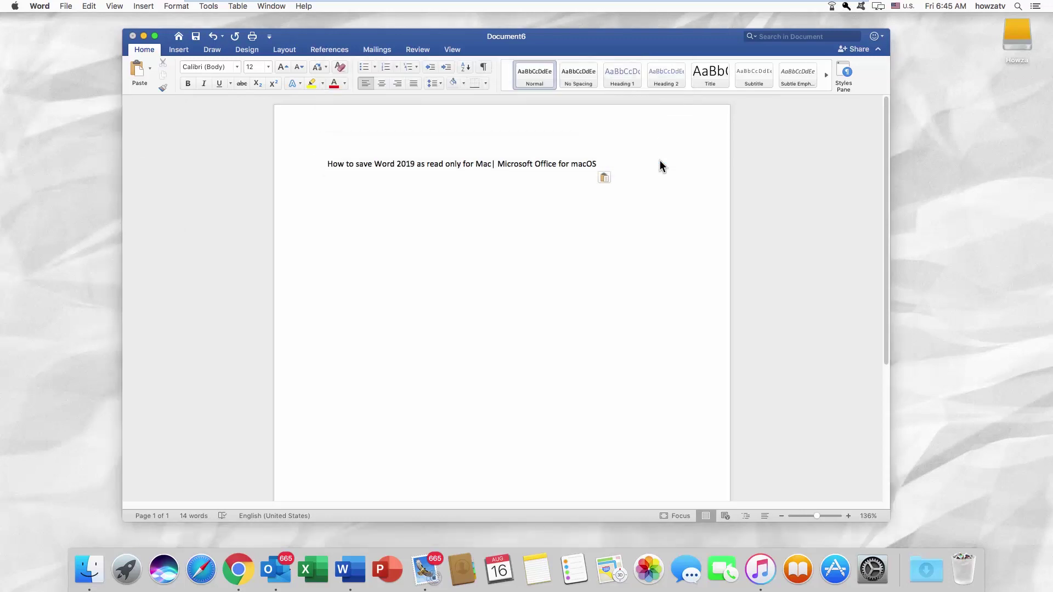
left_click(660, 167)
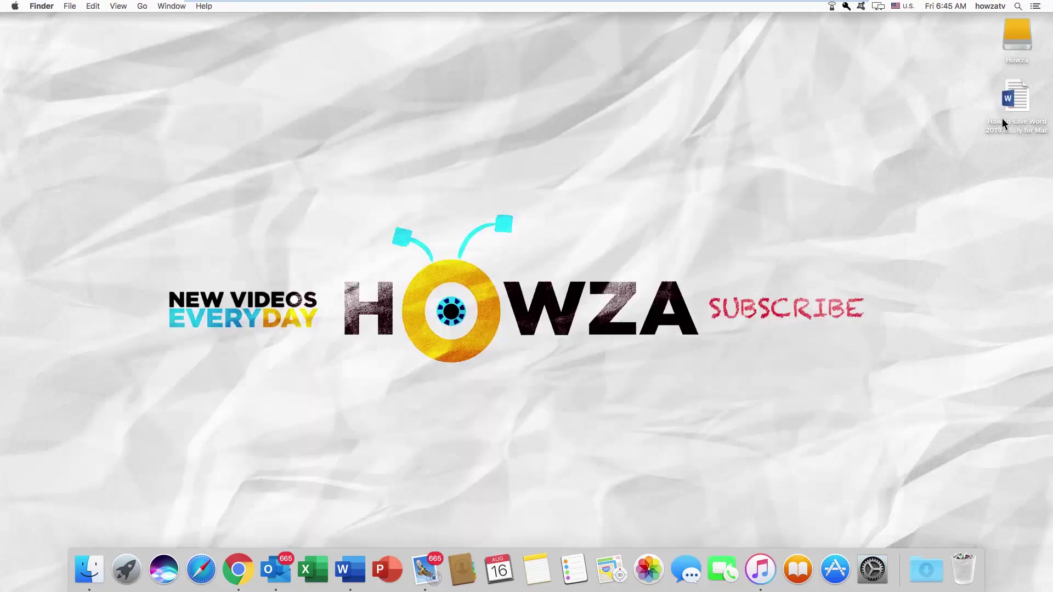
double_click(1018, 103)
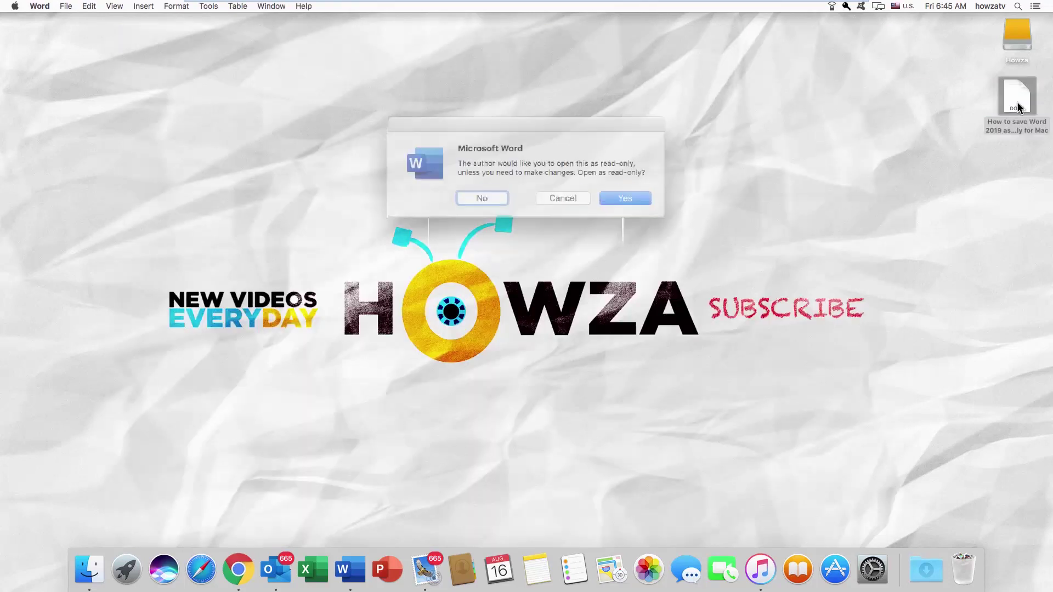
left_click(606, 195)
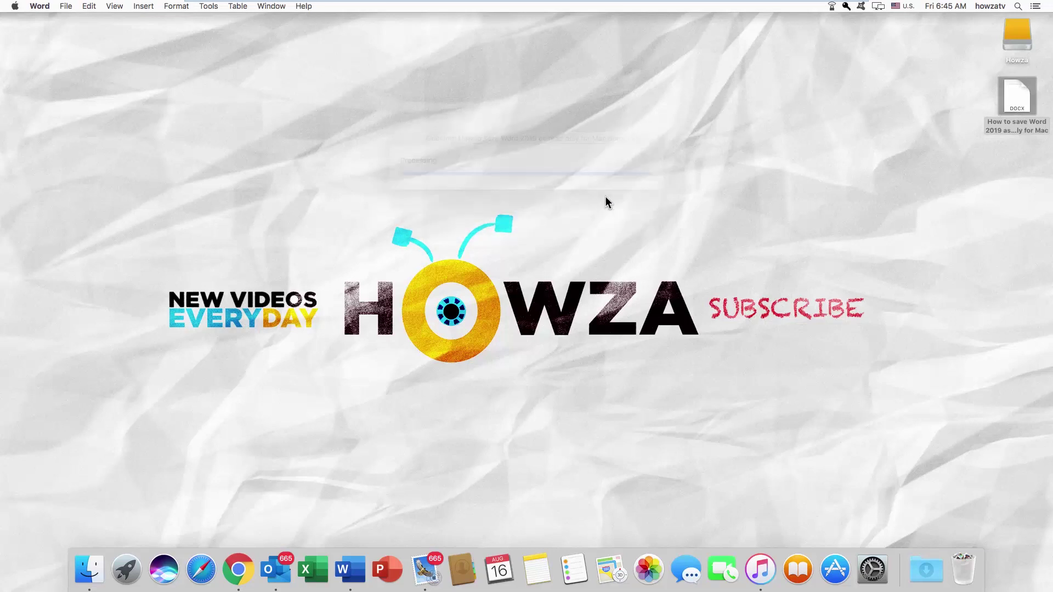
left_click_drag(357, 57, 425, 39)
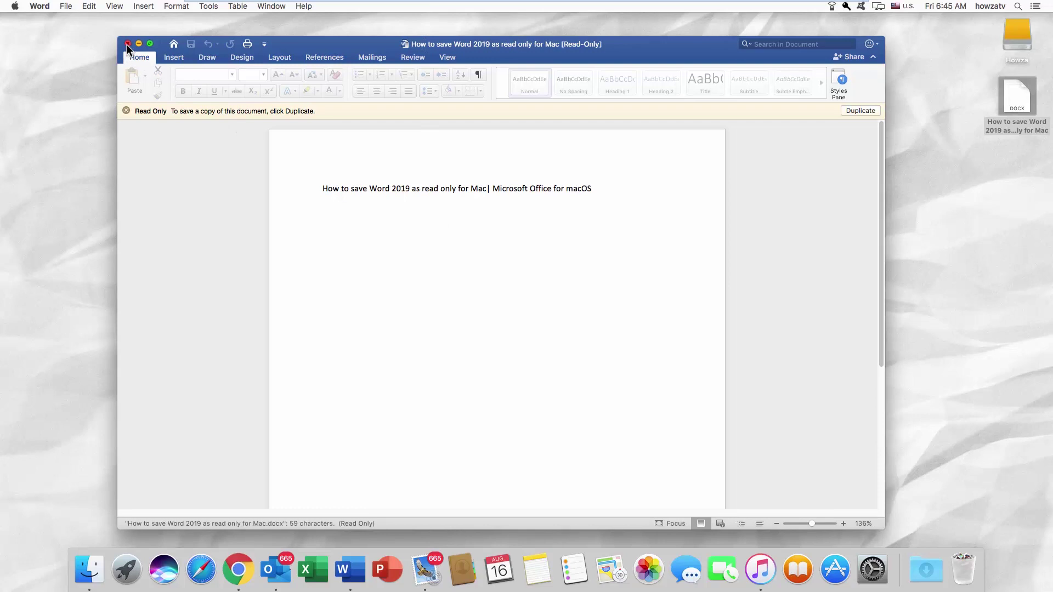
left_click(127, 44)
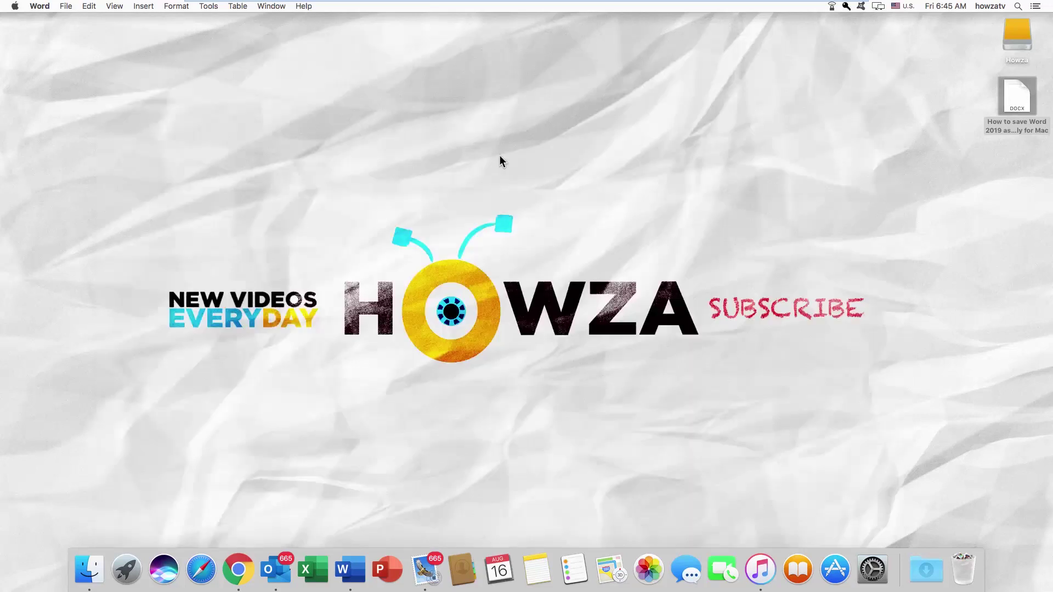
- Restart Word and create a blank document containing the pasted tutorial title
left_click(346, 568)
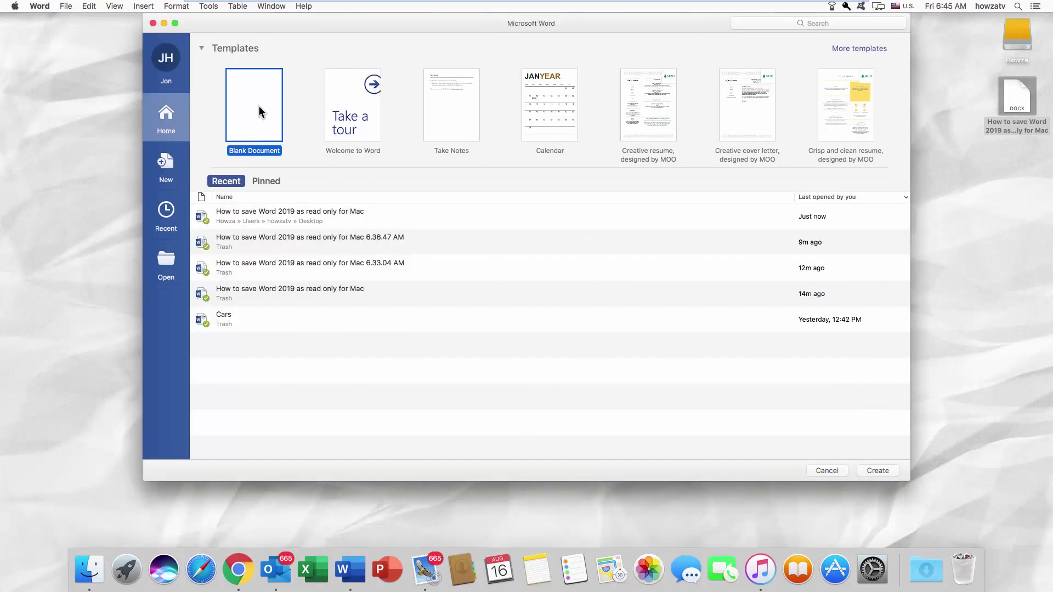
double_click(260, 112)
right_click(360, 138)
right_click(334, 167)
left_click(345, 191)
- Save the document to the Desktop as 'Howza' without replacing the existing file
left_click(66, 6)
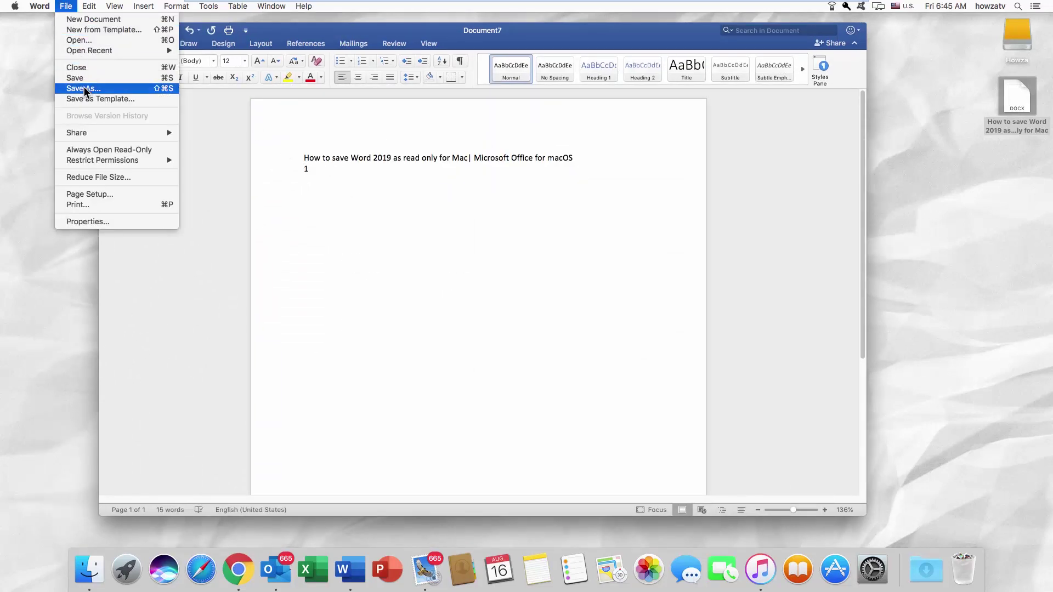
left_click(84, 89)
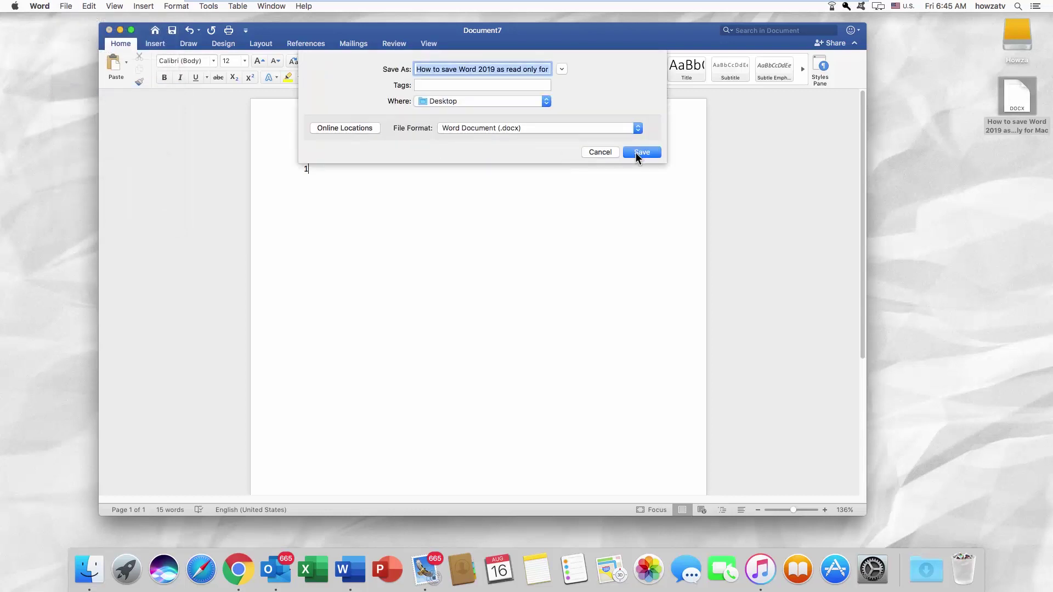
left_click(636, 152)
left_click(508, 128)
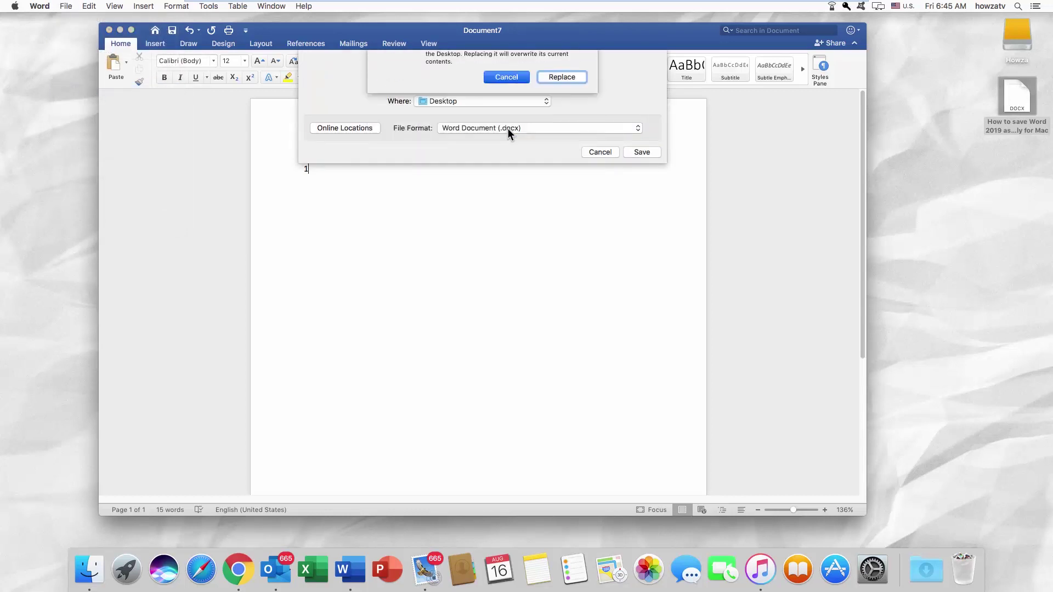
type("How")
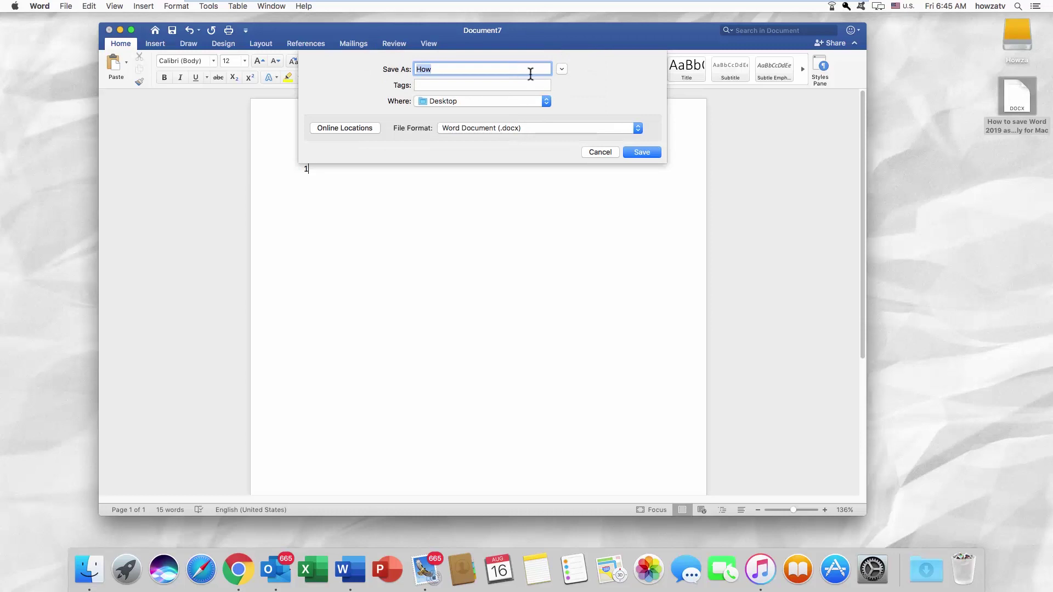
type("za")
left_click(645, 157)
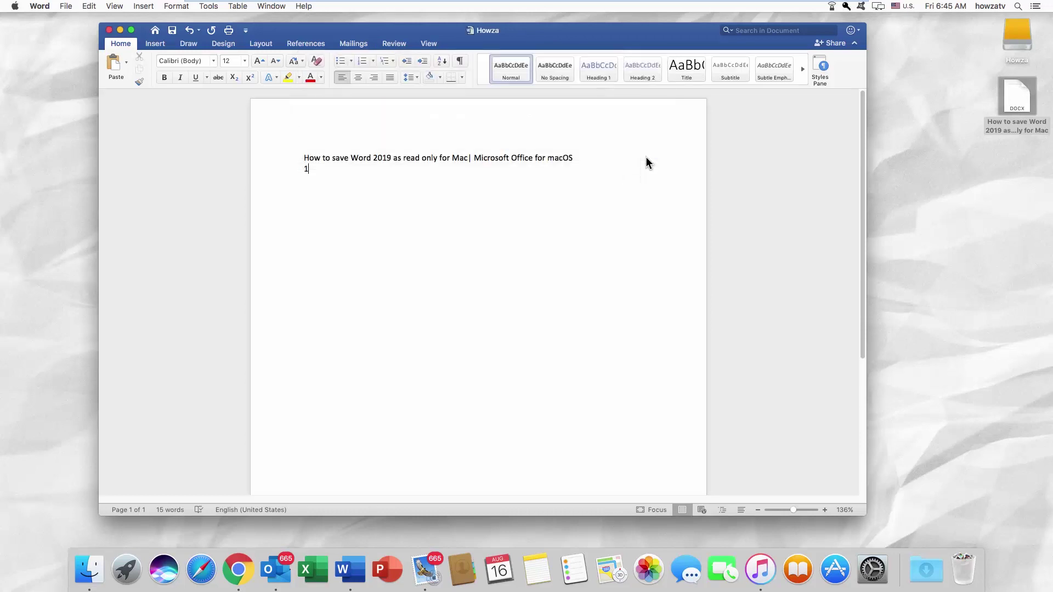
- Close Howza in Word and set its Get Info privilege to Read only
left_click(111, 30)
left_click_drag(1018, 164, 79, 193)
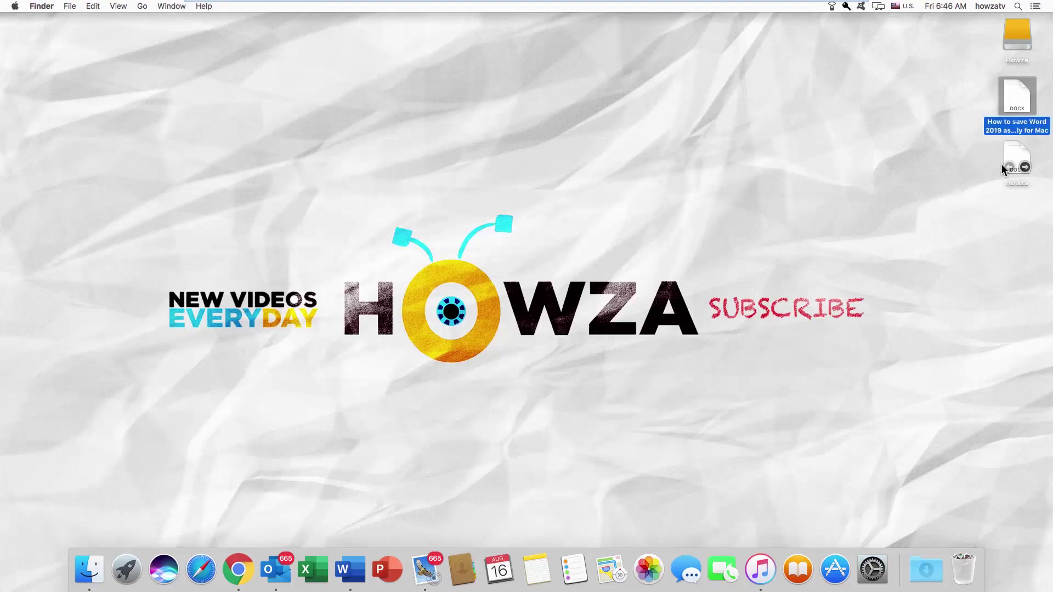
right_click(66, 190)
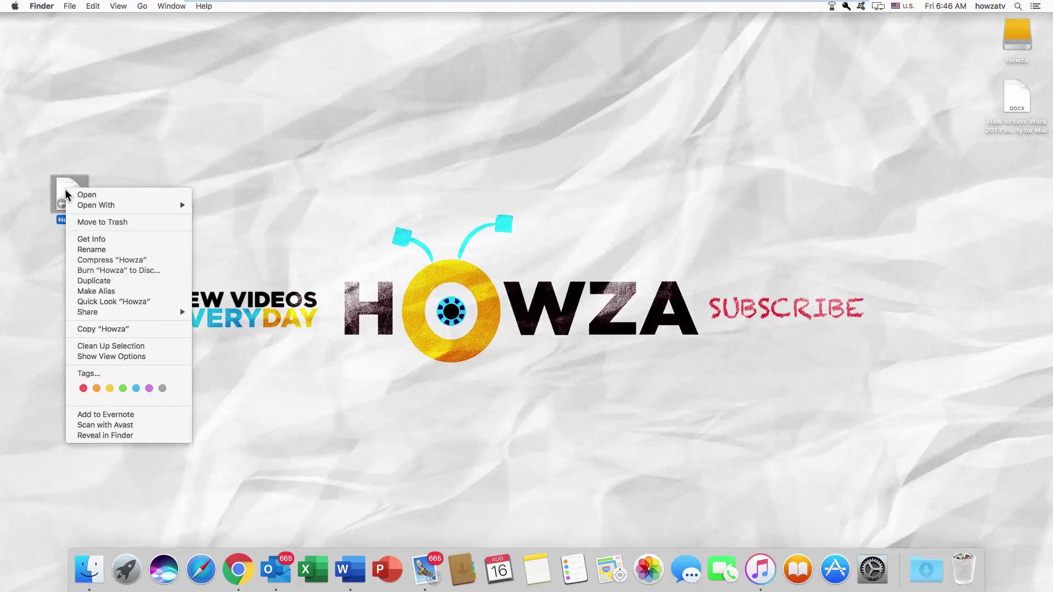
left_click(90, 238)
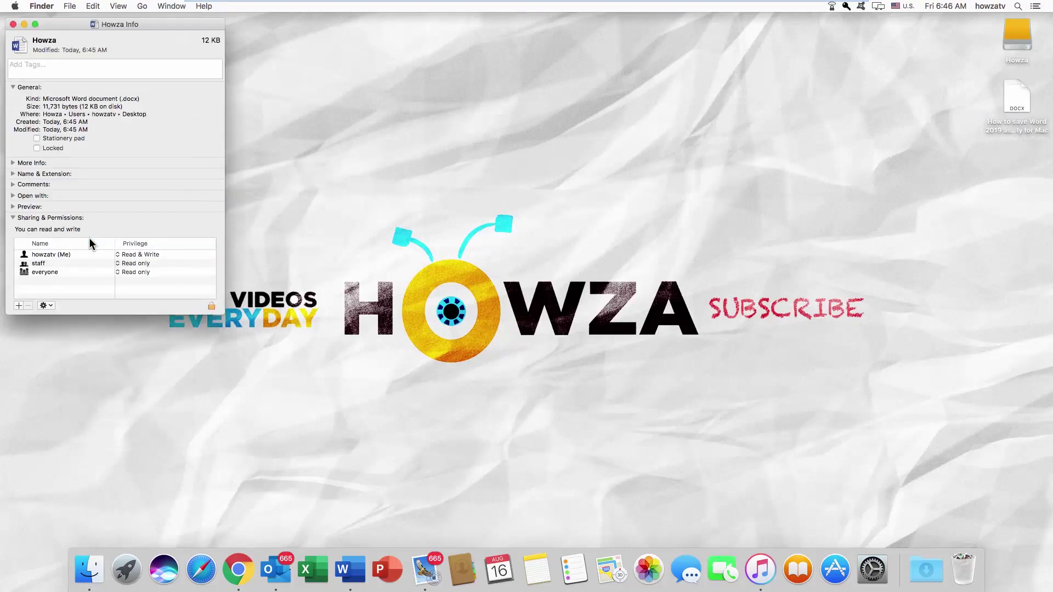
left_click_drag(80, 30, 149, 58)
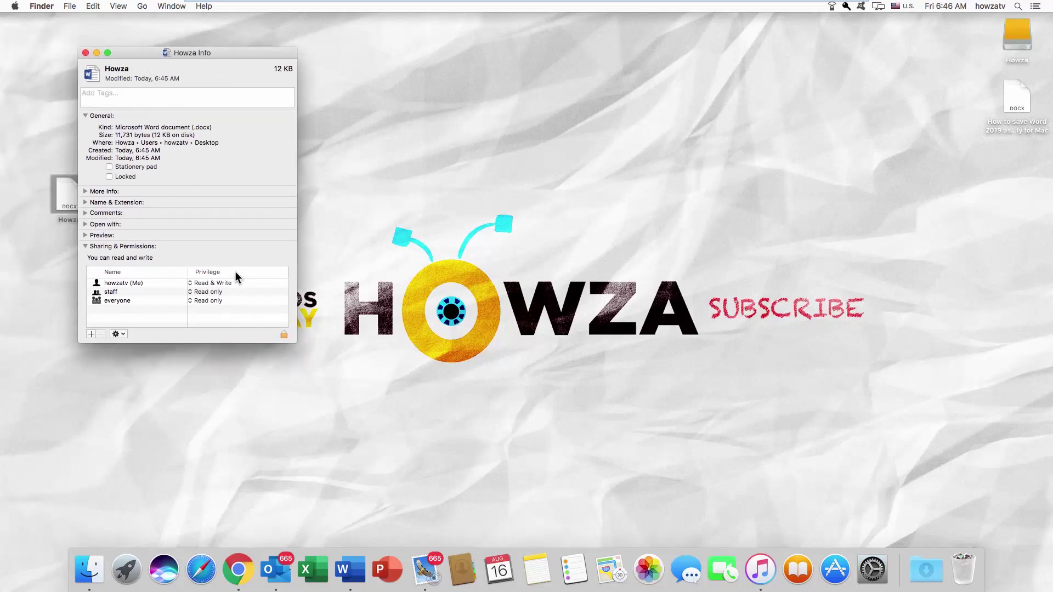
left_click(224, 282)
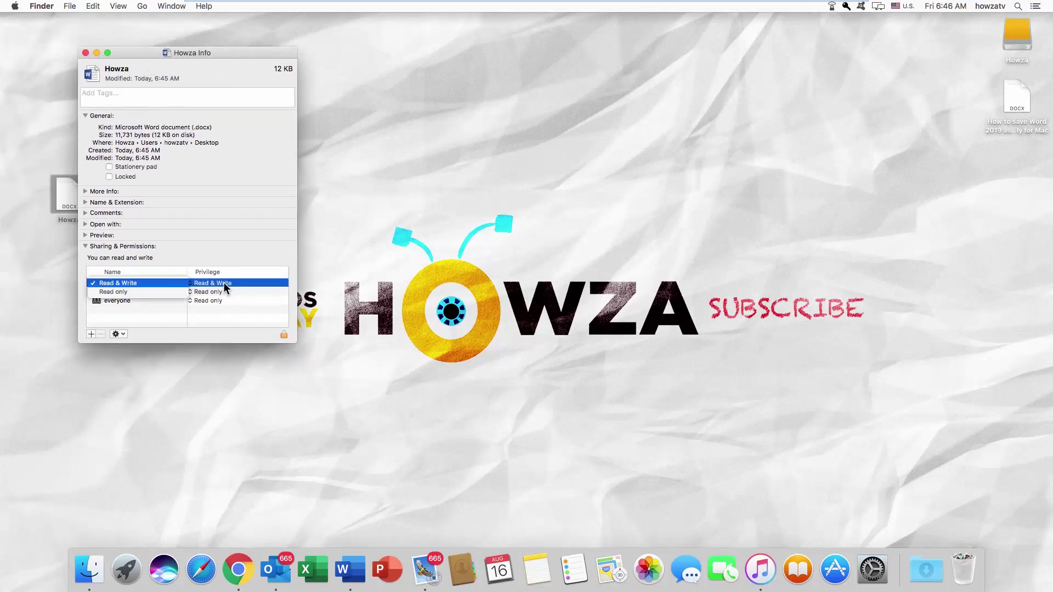
left_click(136, 291)
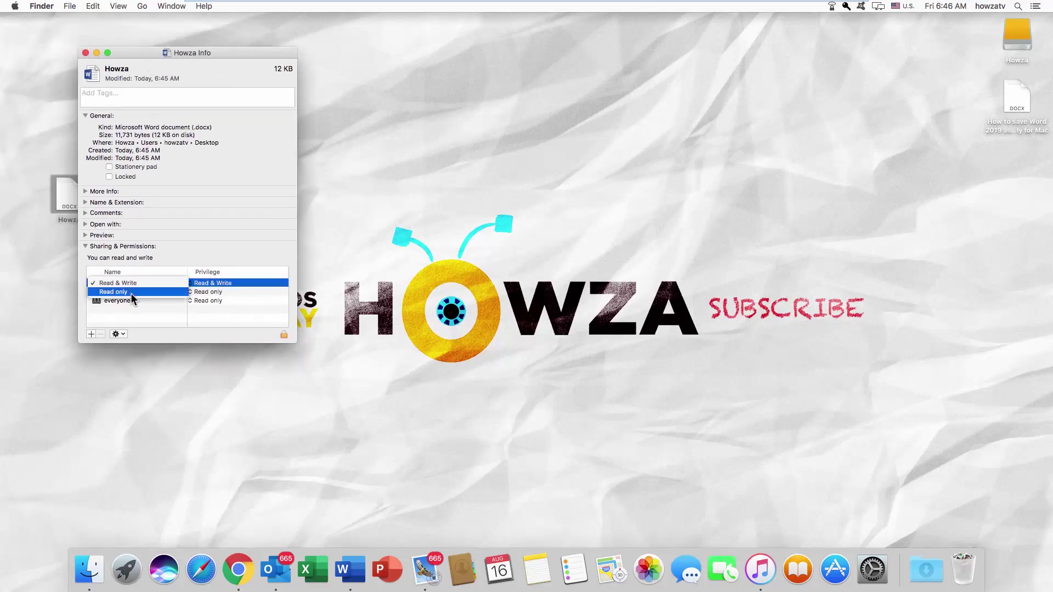
left_click(86, 52)
- Open Howza from the desktop to confirm it opens read-only in Word
double_click(79, 185)
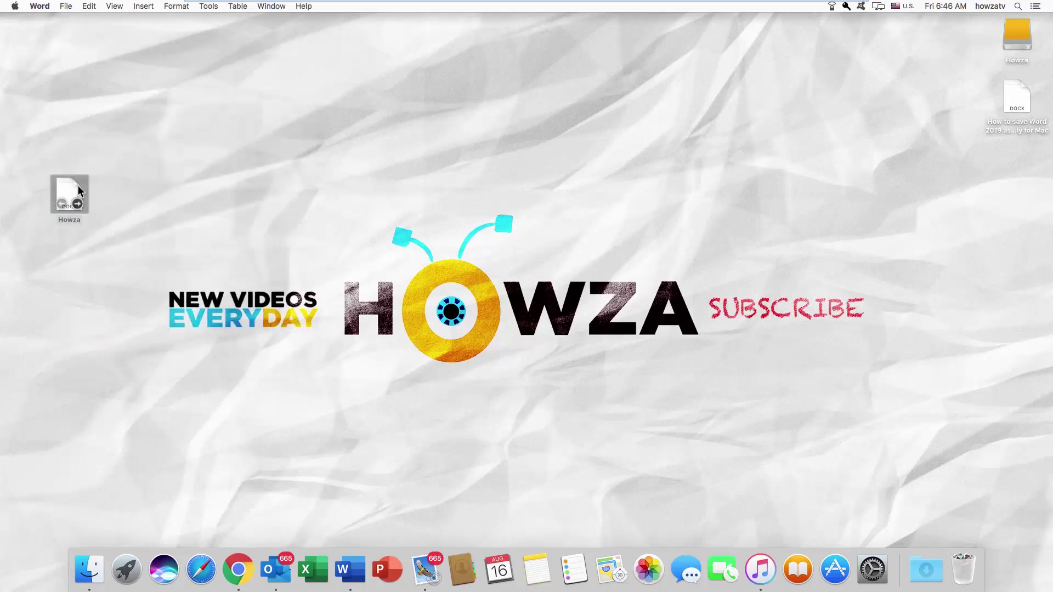